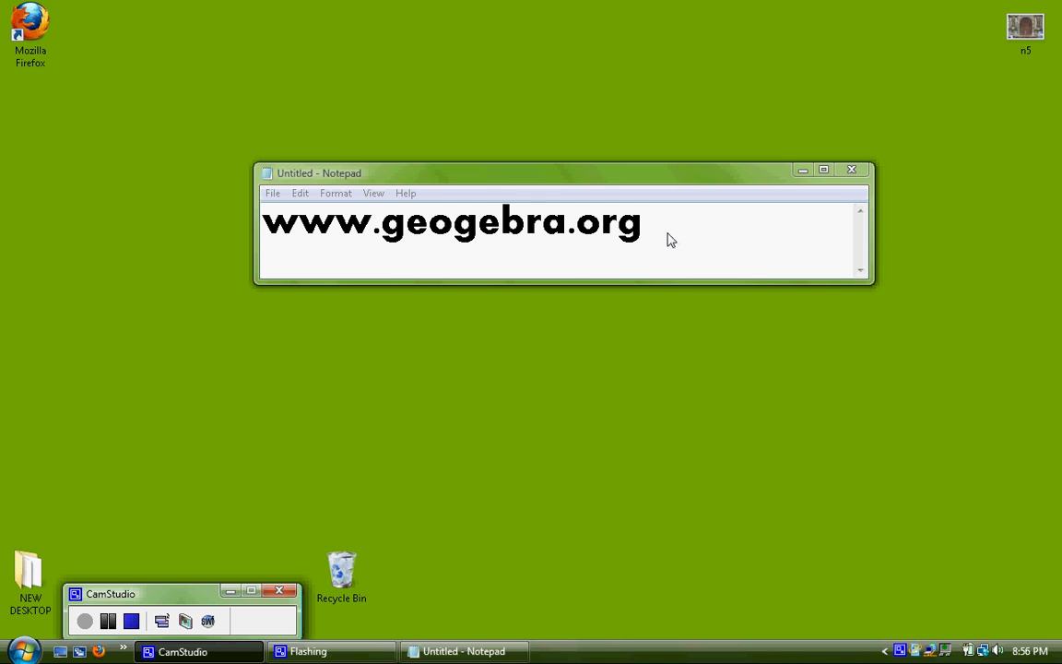
left_click_drag(669, 237, 266, 229)
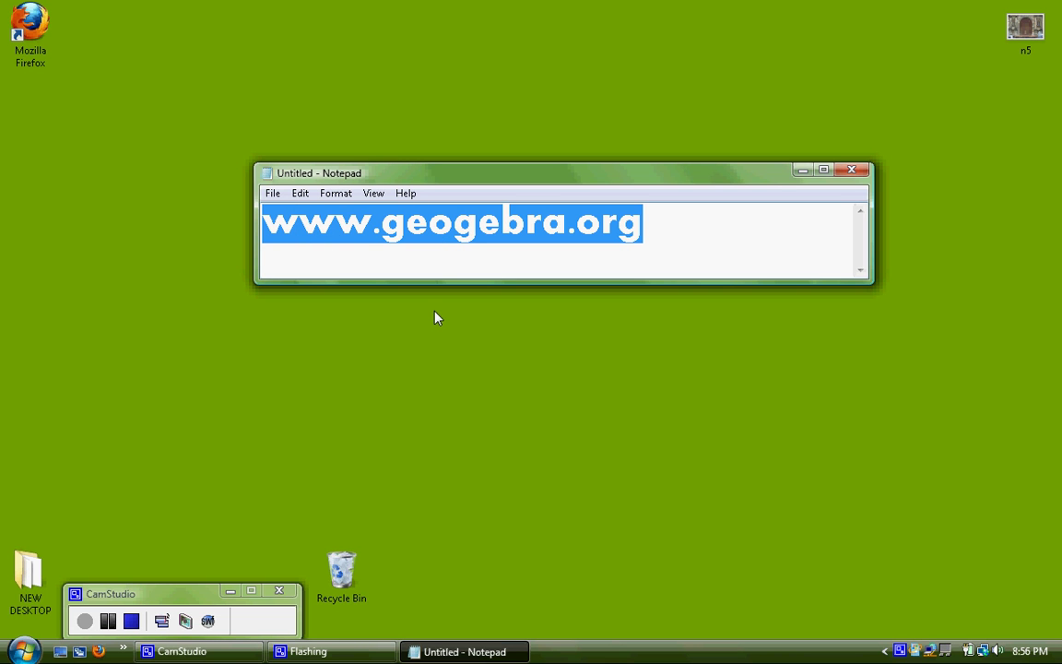
left_click(851, 169)
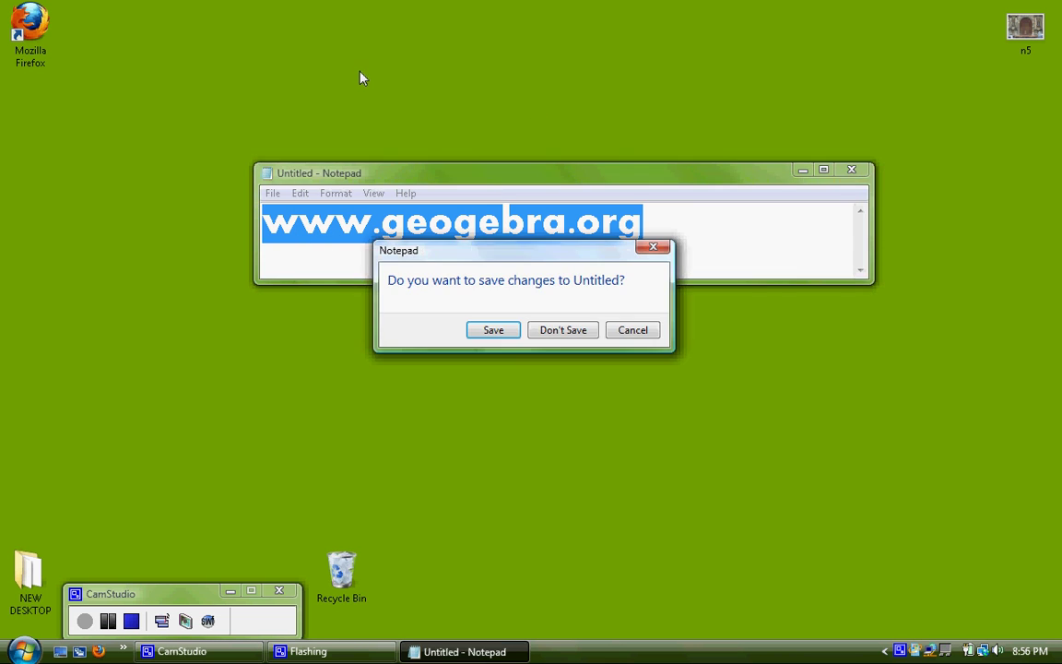
left_click(565, 331)
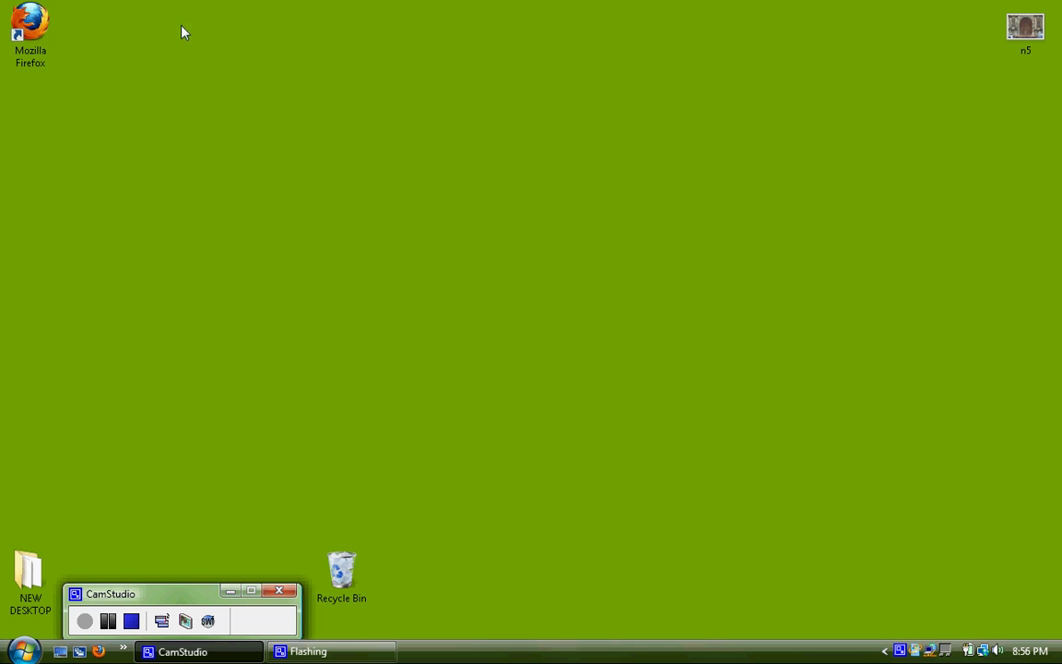
double_click(45, 34)
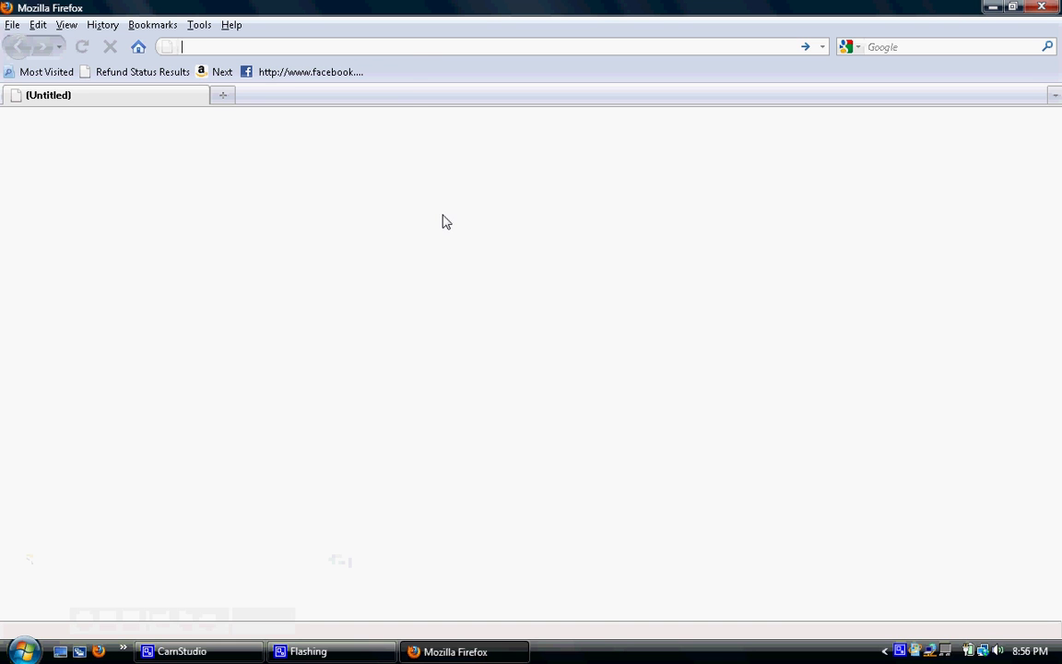
type("www.geogebra.org")
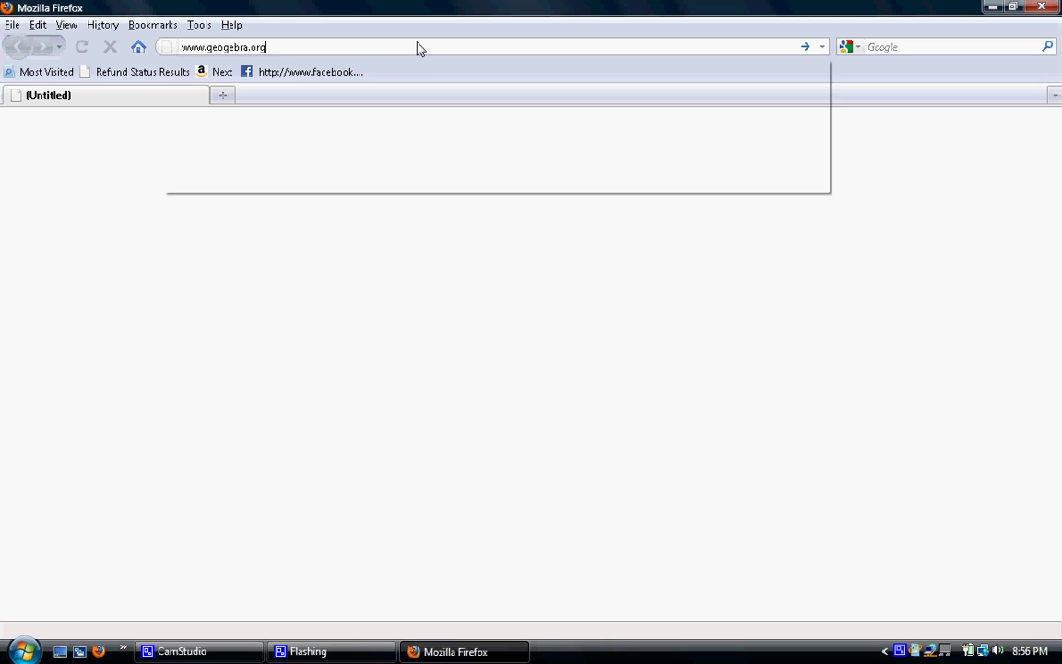
key("Return")
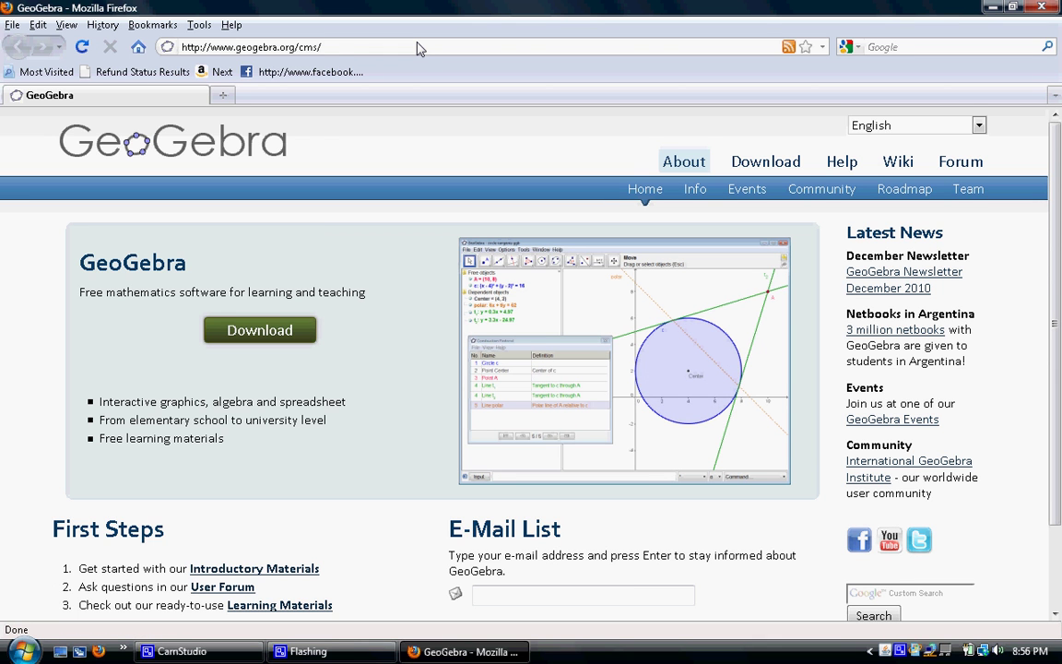
From the Download page, start the GeoGebra Applet in a new browser tab
left_click(247, 334)
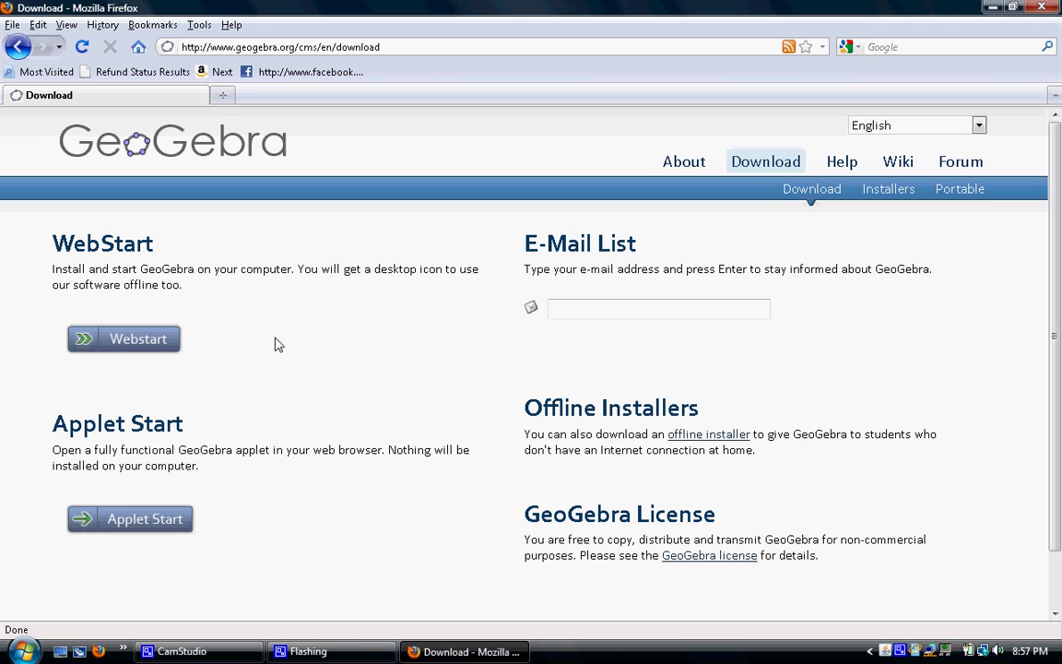
left_click(134, 343)
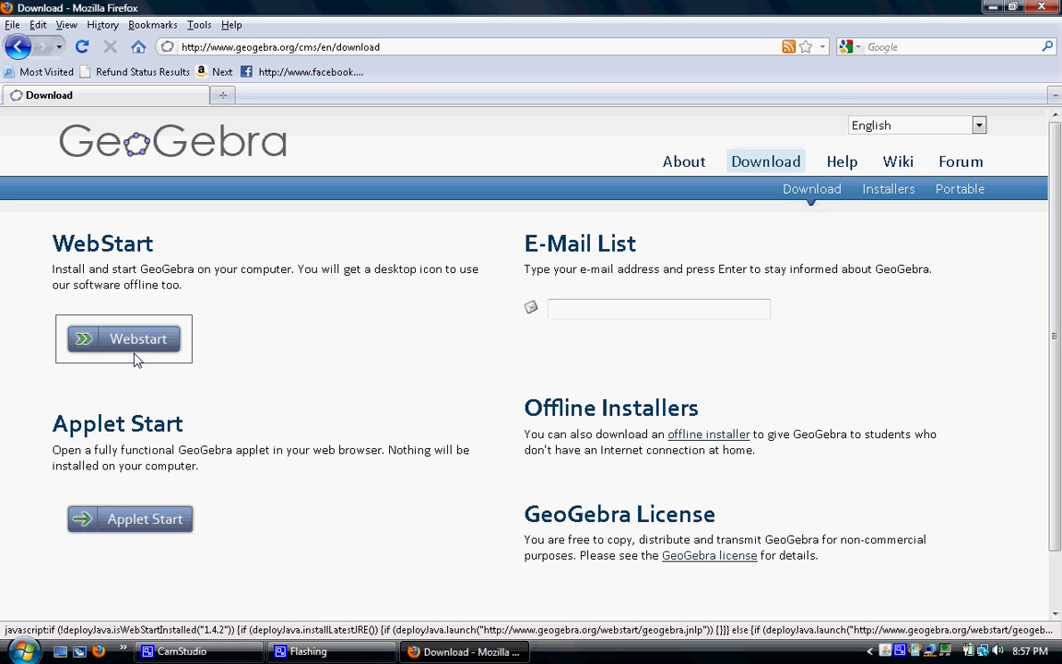
left_click(249, 339)
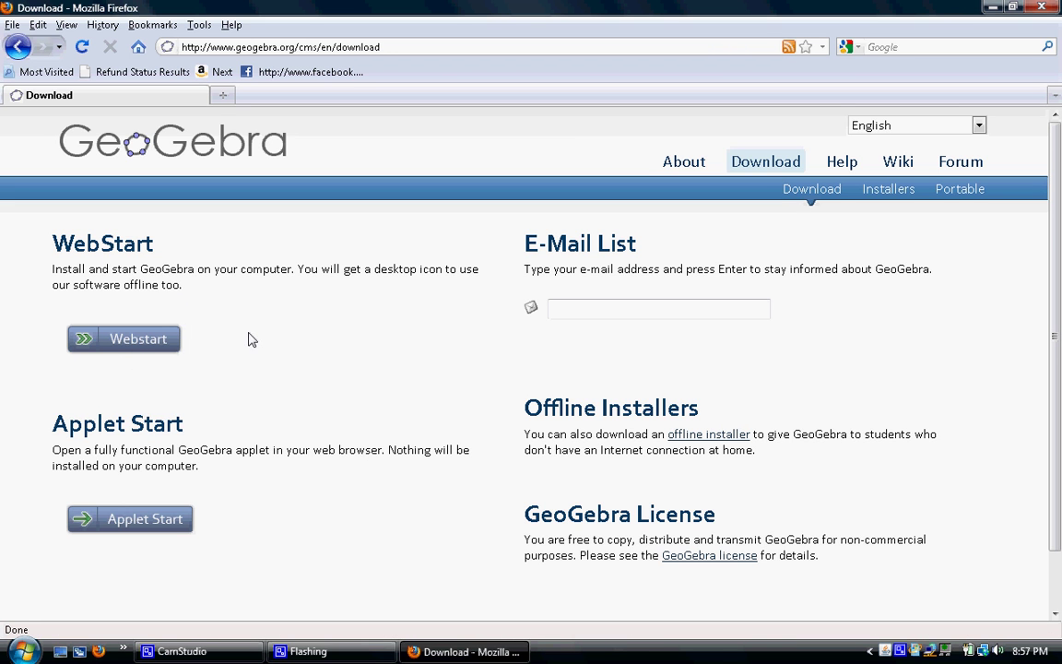
left_click(138, 521)
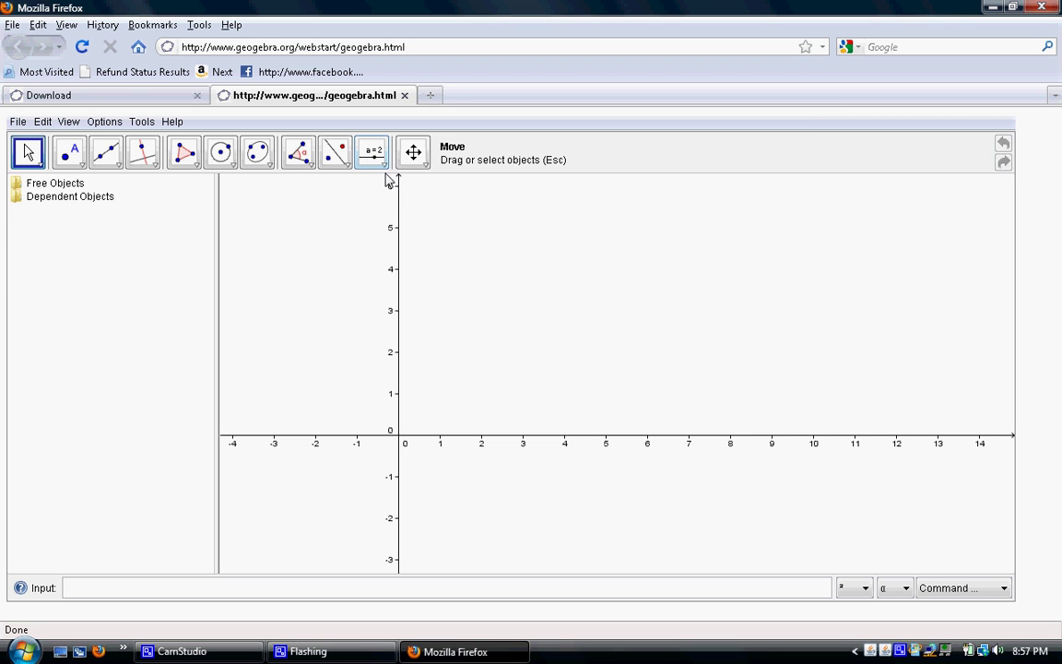
Choose Insert Image from the slider tool's dropdown in the toolbar
left_click(382, 162)
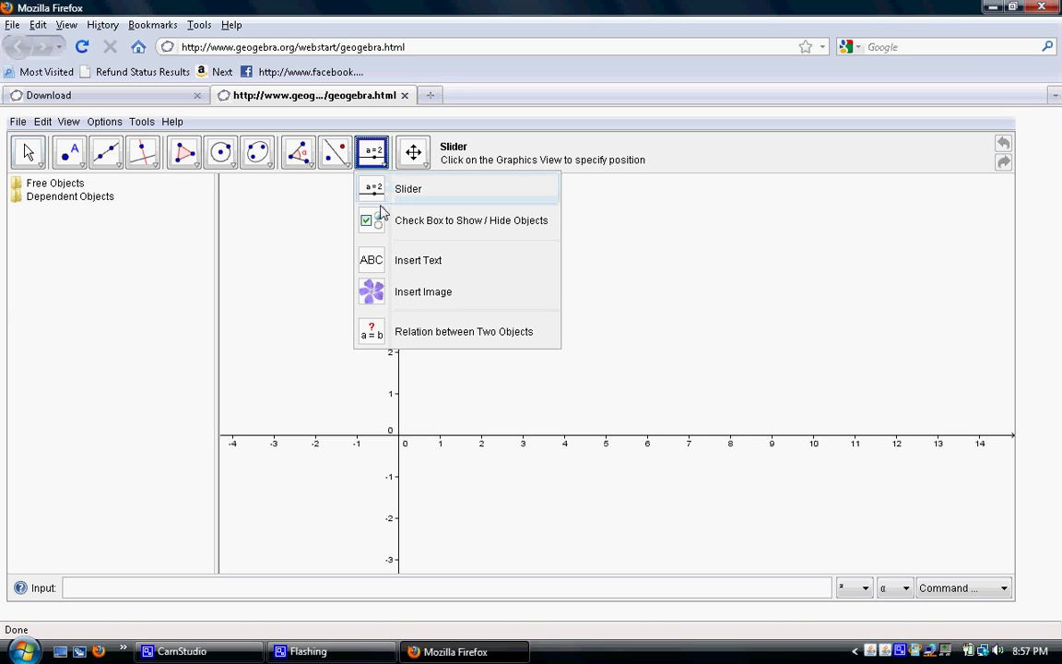
left_click(374, 293)
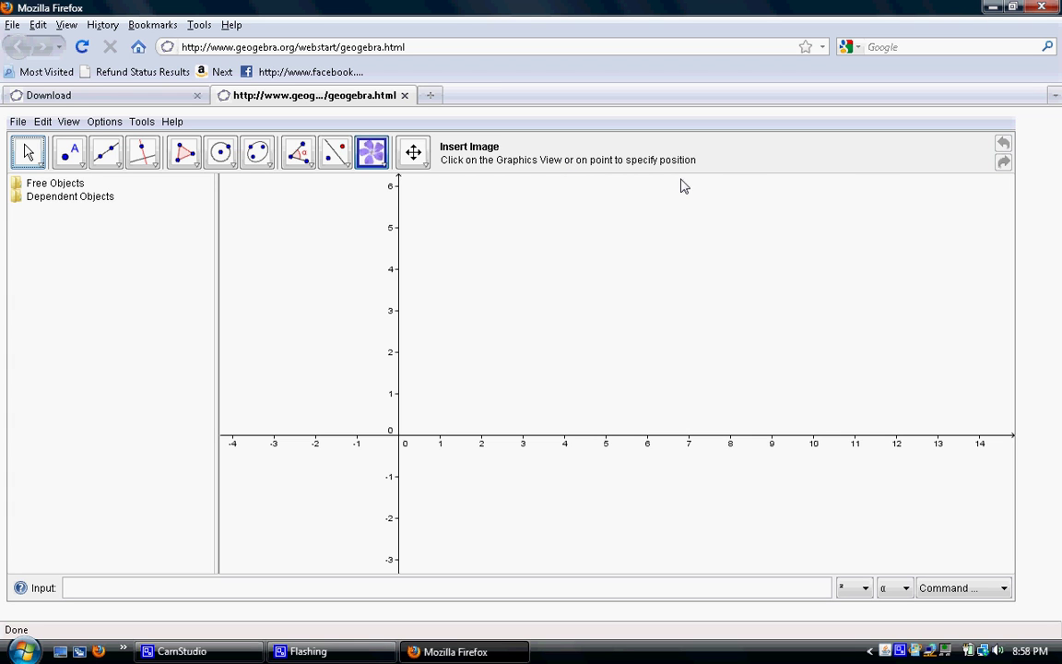
Insert n5.JPG from the Desktop into the graphics view
left_click(437, 415)
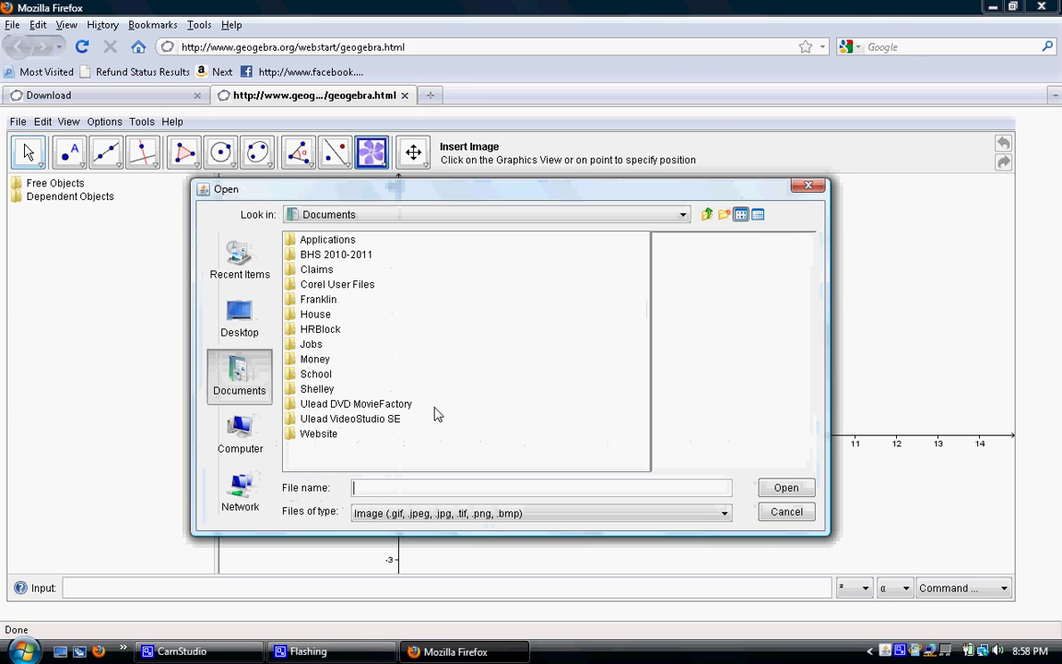
left_click(251, 330)
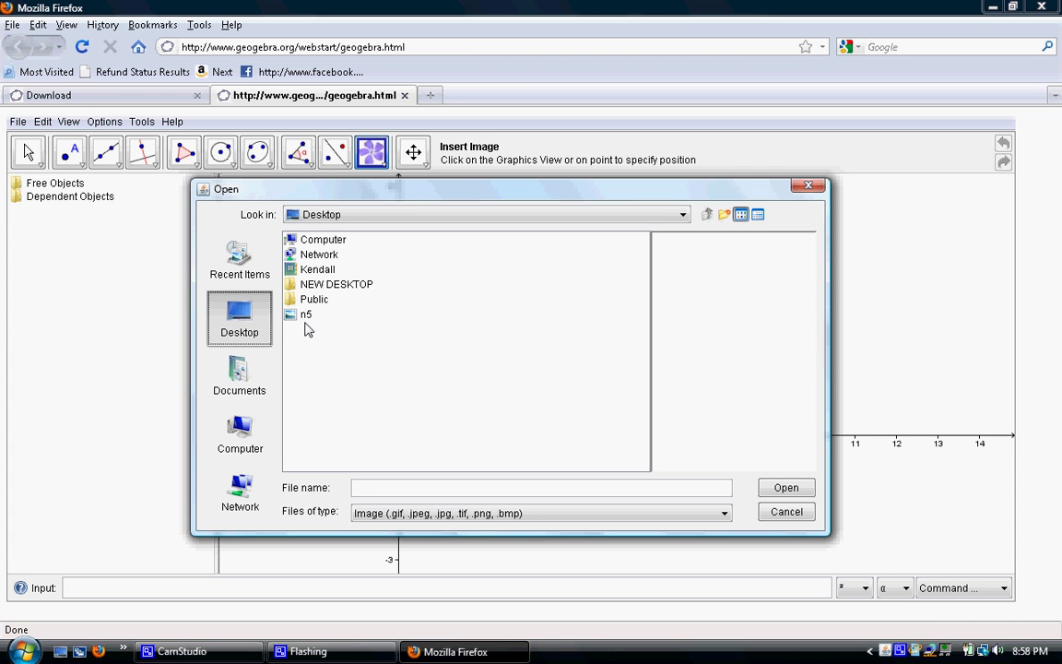
left_click(306, 319)
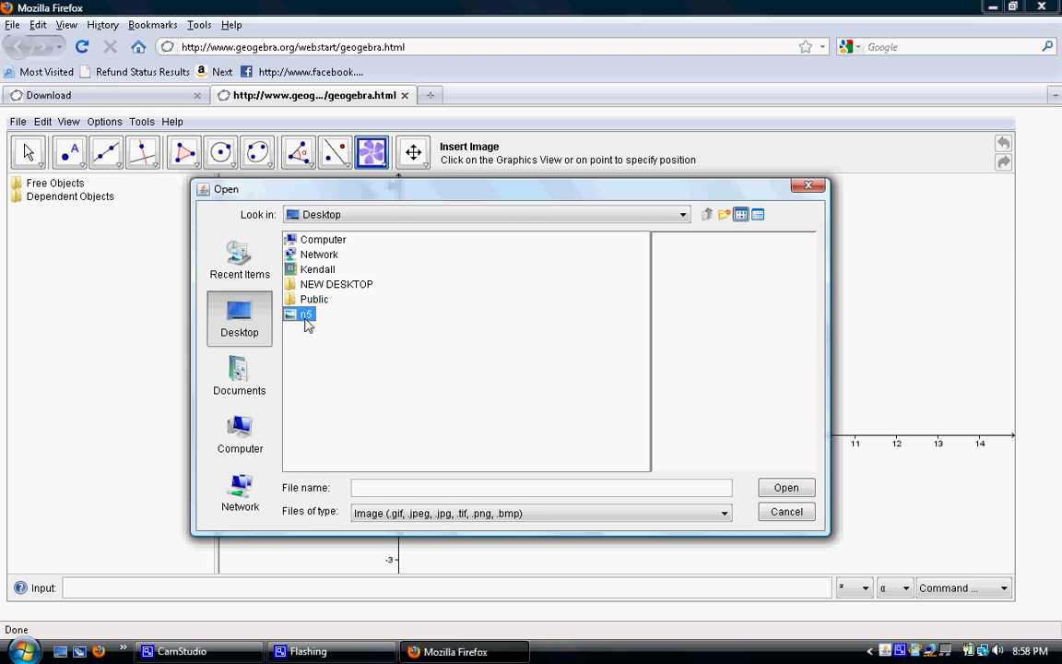
left_click(788, 495)
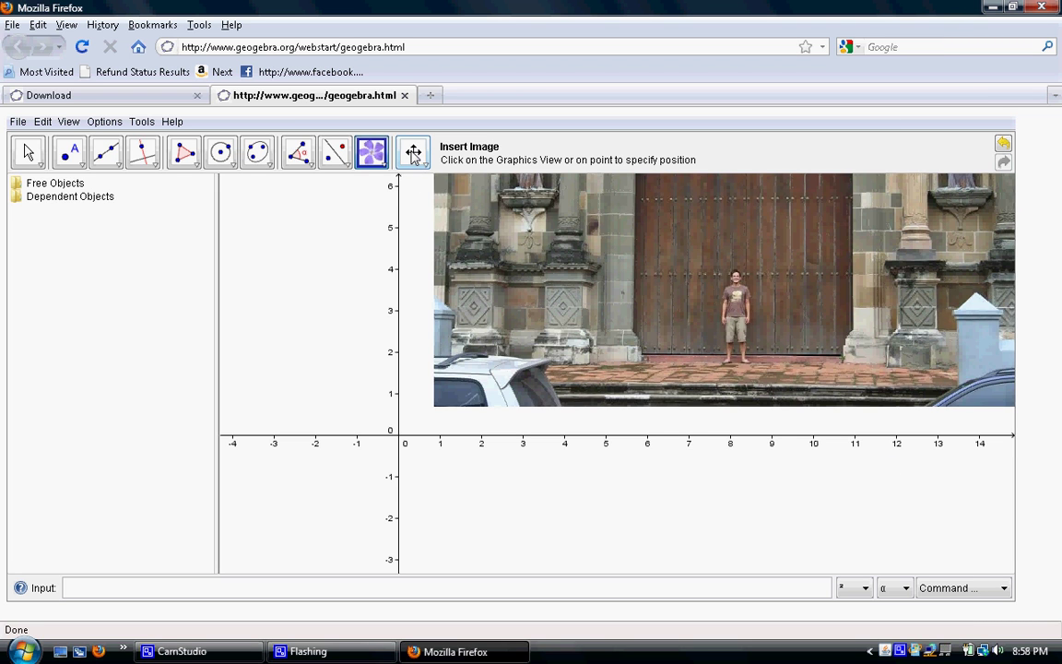
Pan the graphics view so the whole church-door photo, including the arch, is visible
left_click(412, 154)
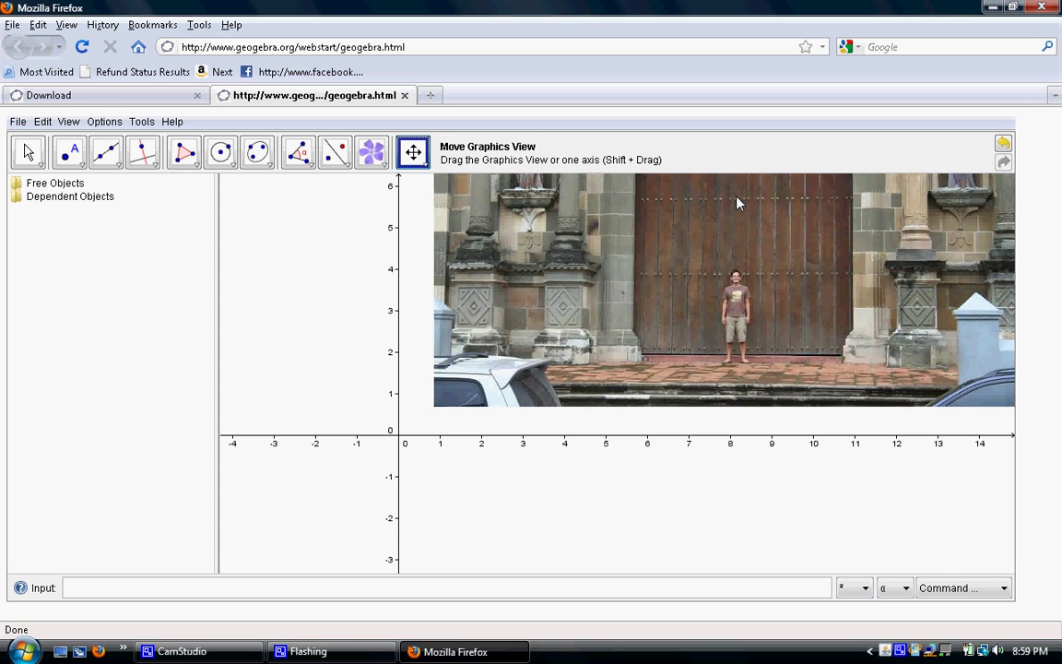
left_click_drag(735, 203, 642, 358)
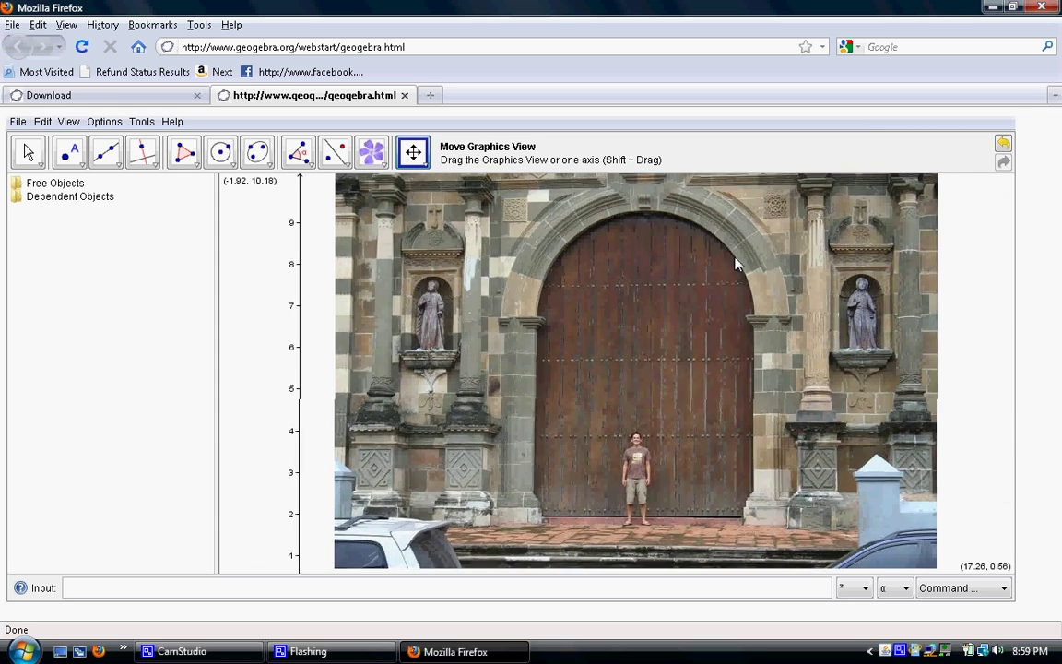
left_click_drag(735, 263, 592, 331)
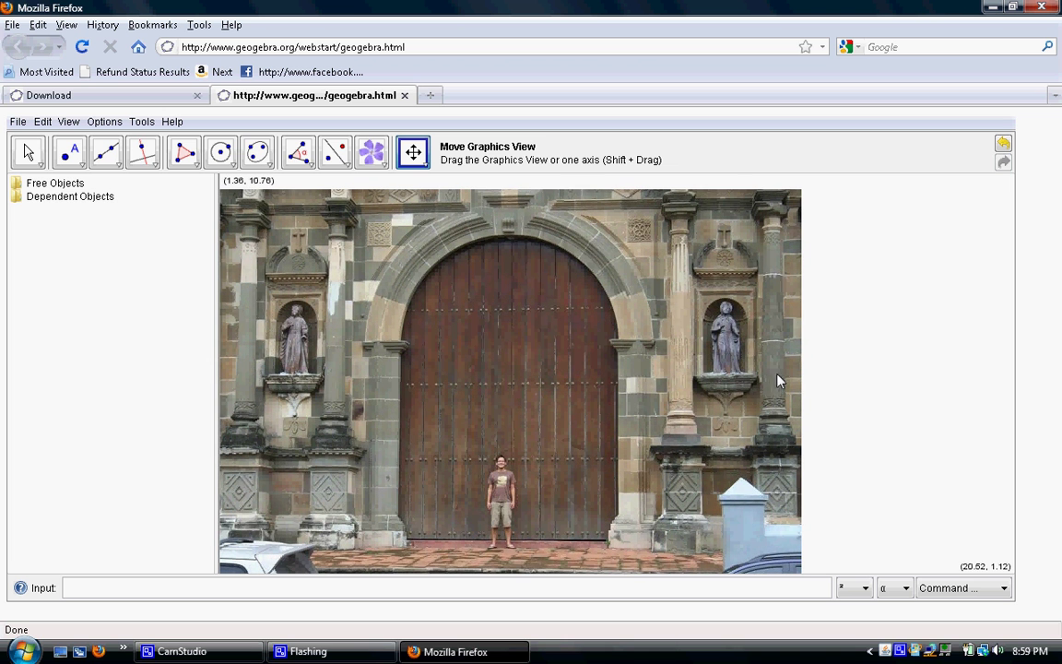
Place points A through E along the door's arch, from (5.84, 7.48) to (10.86, 7.3)
left_click(70, 155)
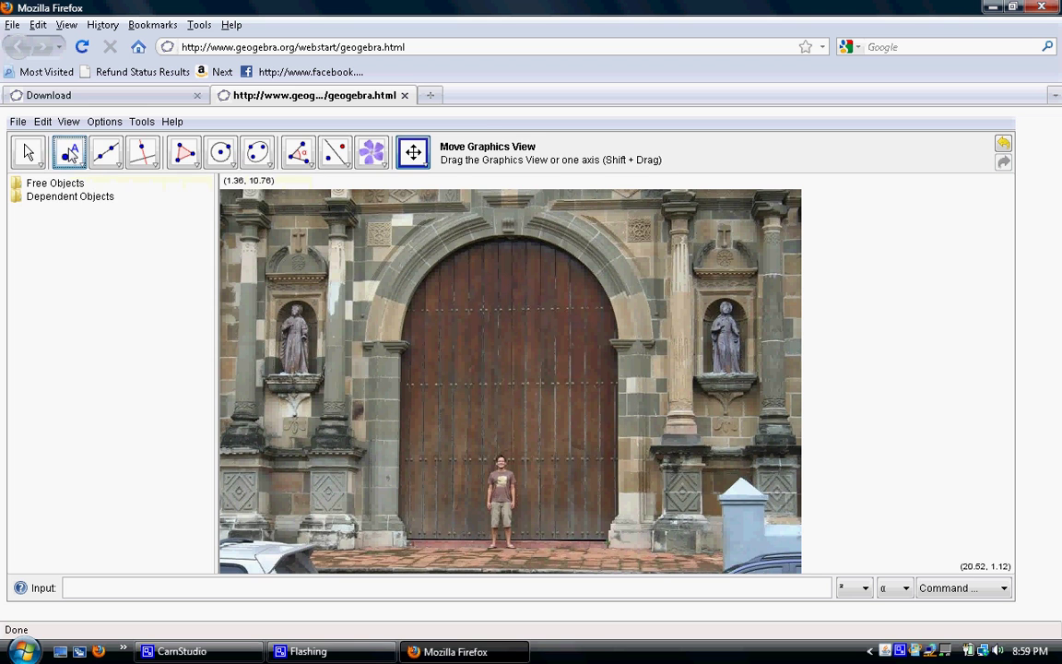
left_click(407, 315)
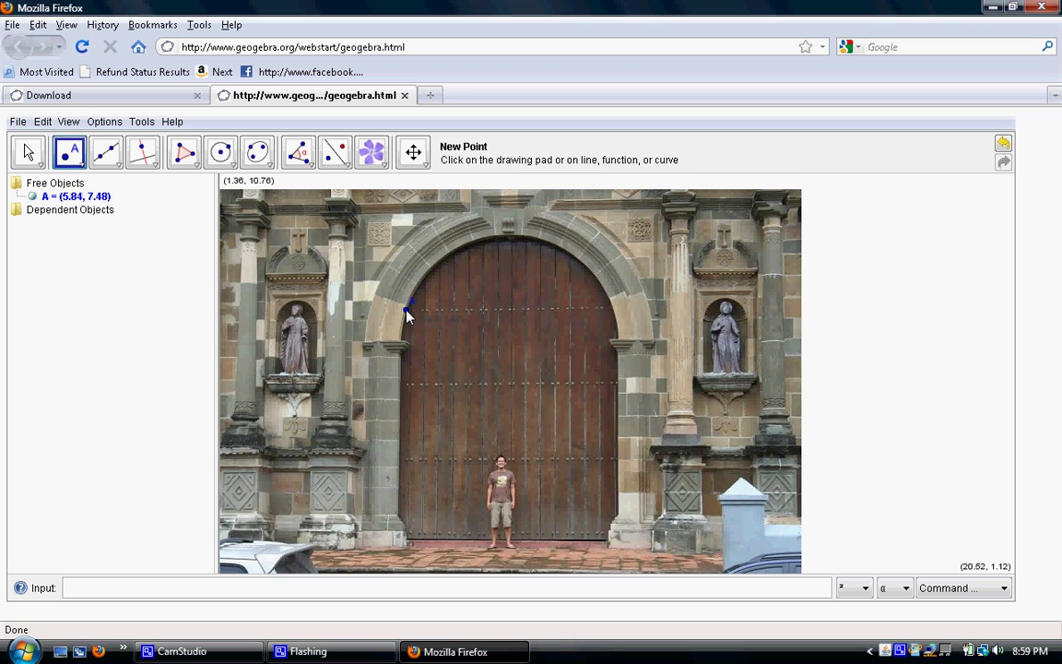
left_click(444, 260)
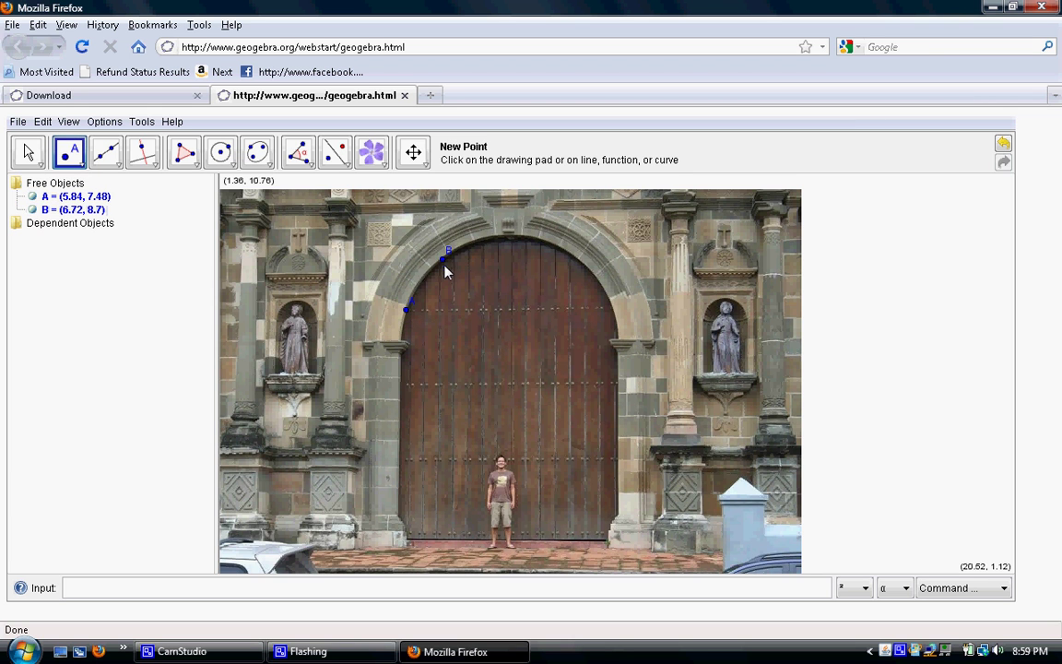
left_click(509, 238)
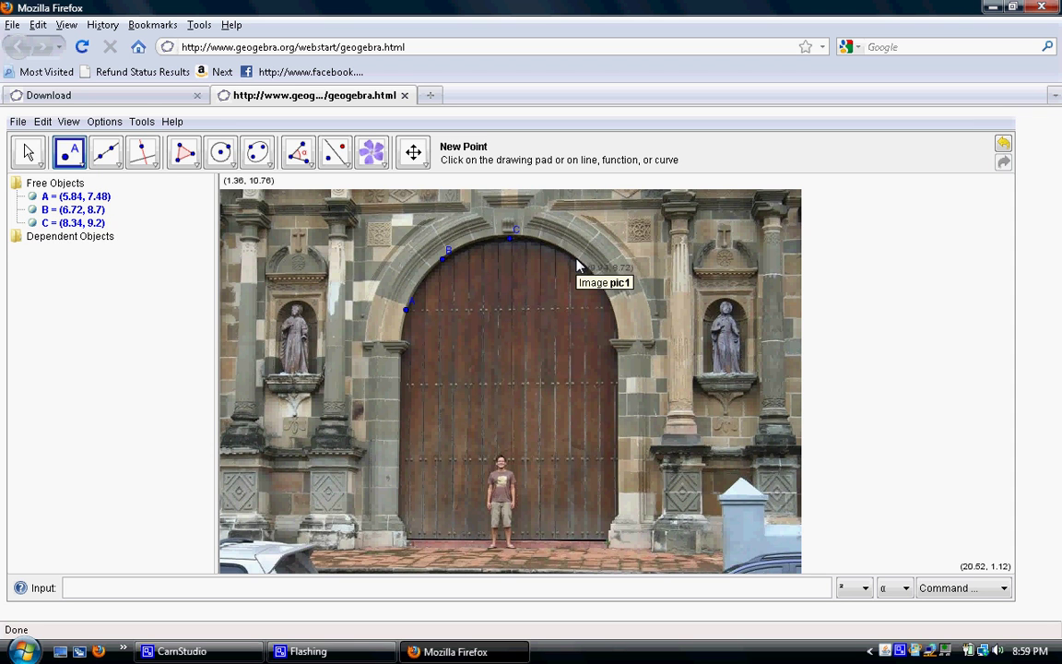
left_click(577, 259)
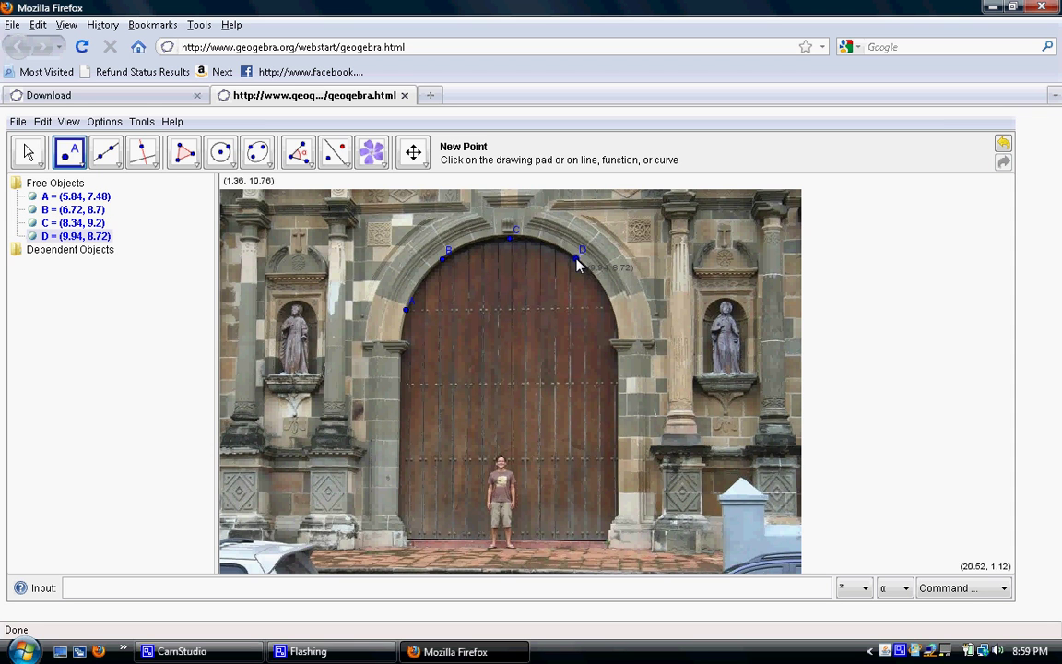
left_click(615, 318)
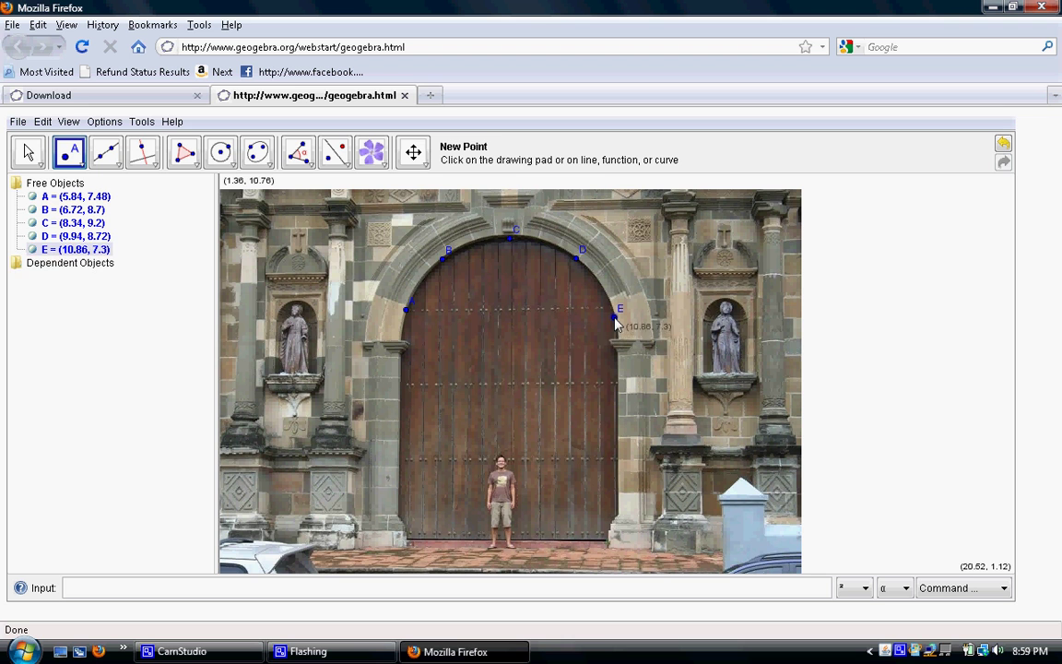
Draw a Conic through Five Points on the arch points, creating ellipse c
left_click(272, 170)
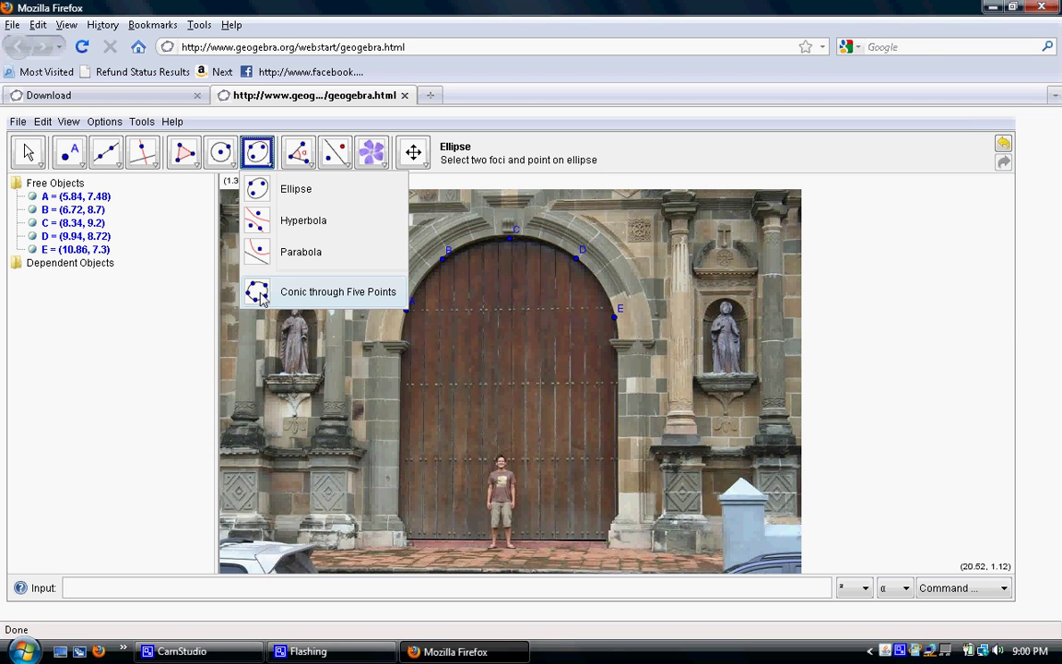
left_click(261, 295)
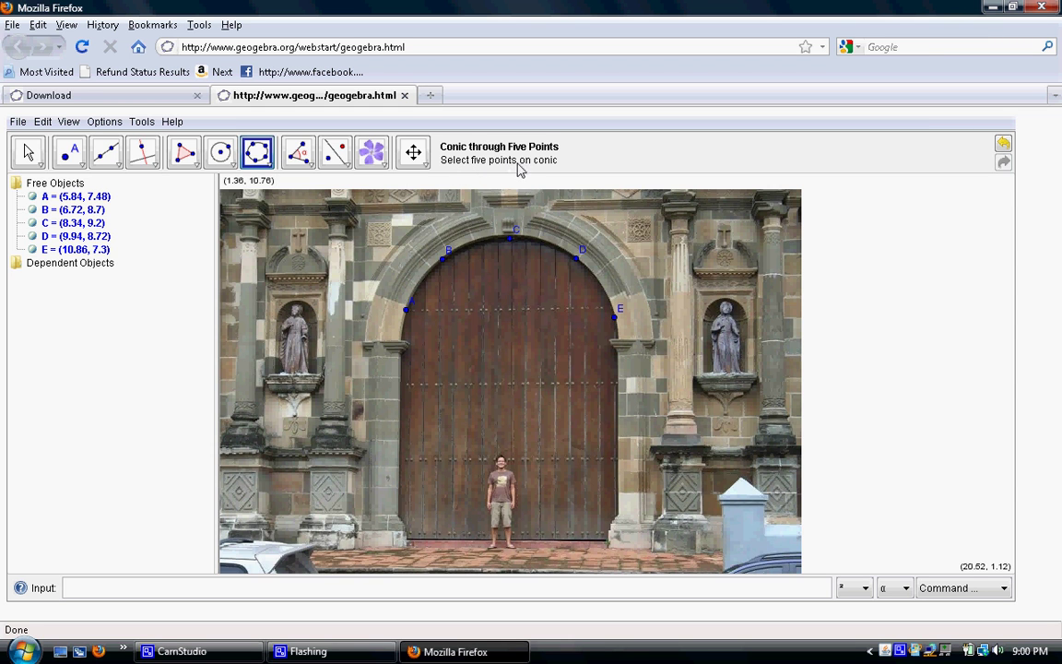
left_click(405, 310)
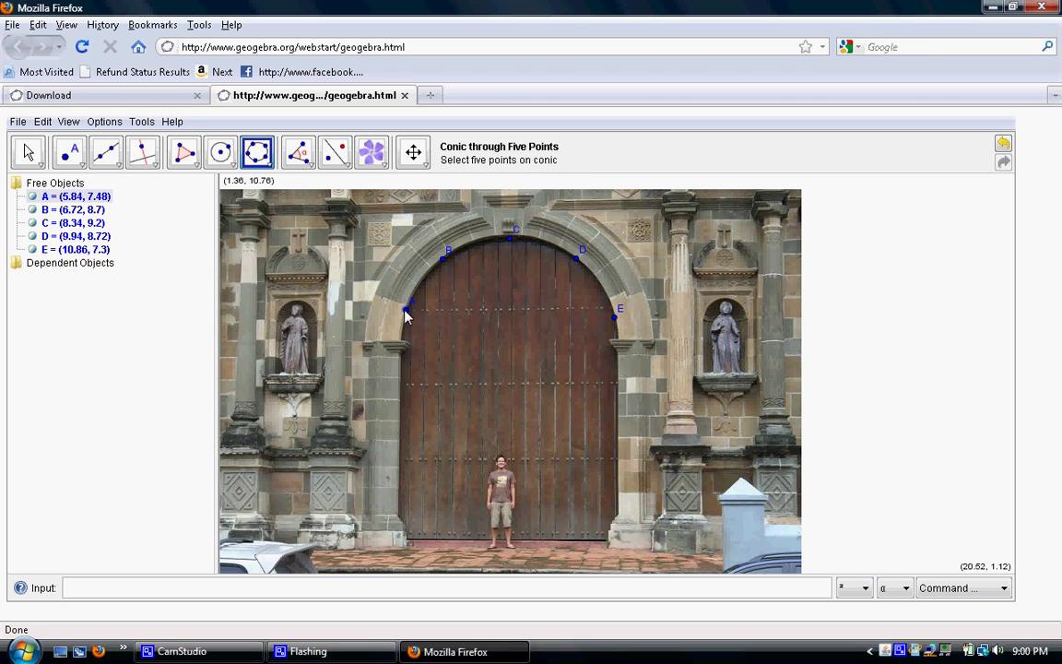
left_click(442, 261)
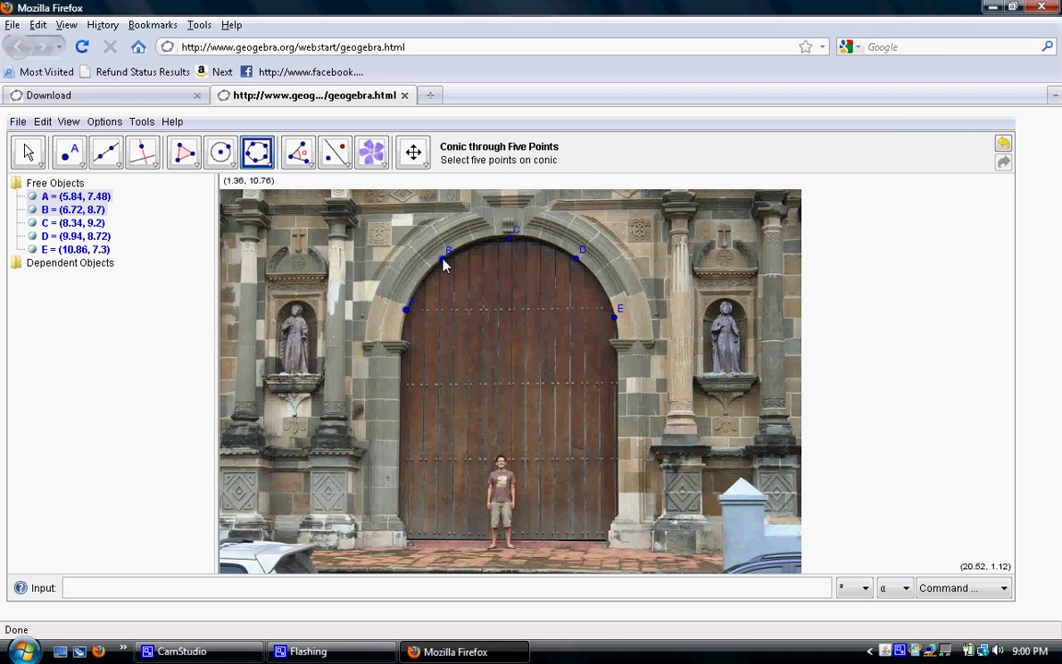
left_click(509, 239)
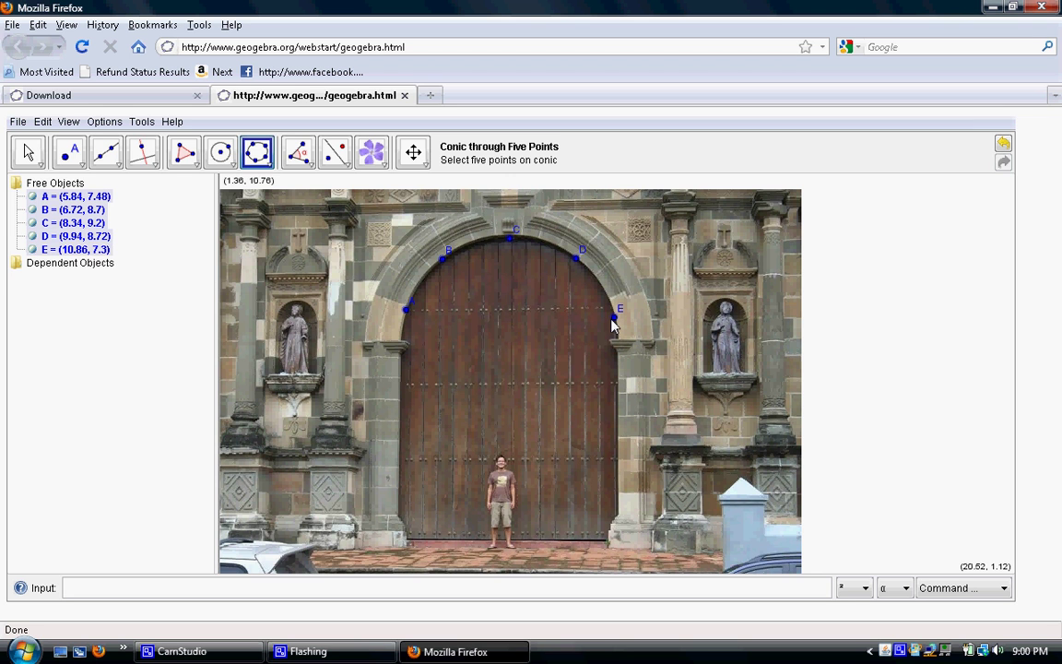
left_click(615, 318)
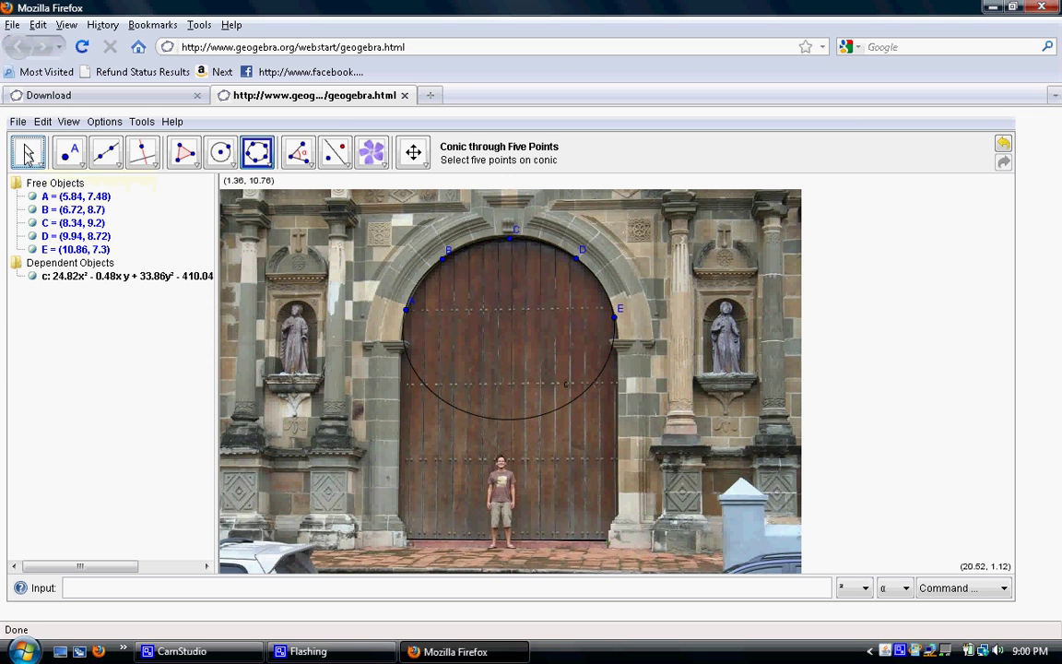
Open the applet in its own window and bring up the Redefine dialog for ellipse c
left_click(28, 155)
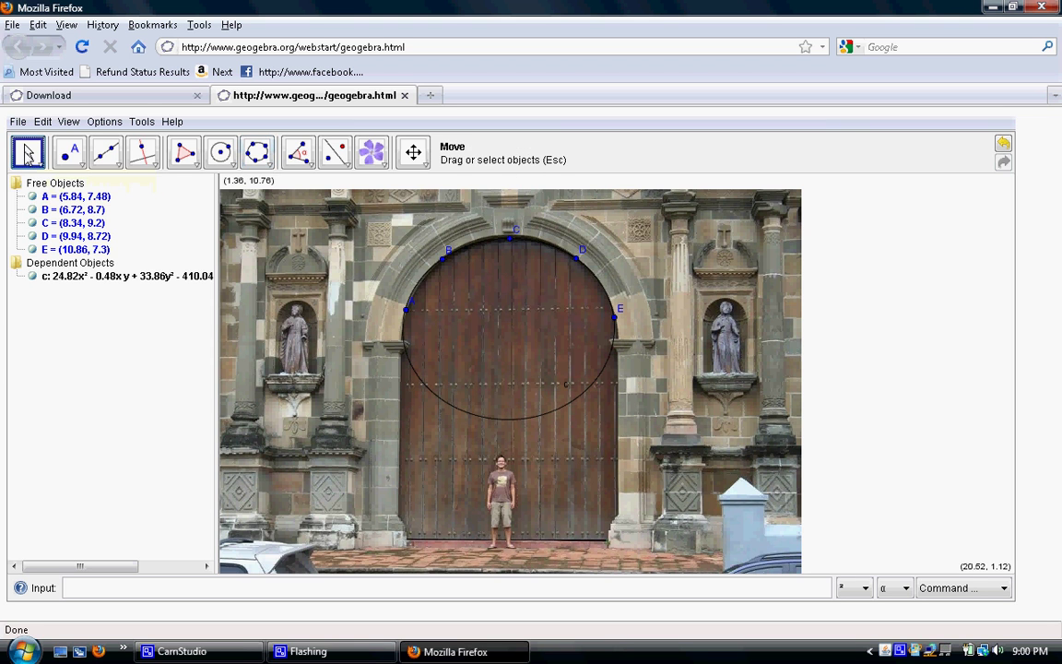
double_click(434, 398)
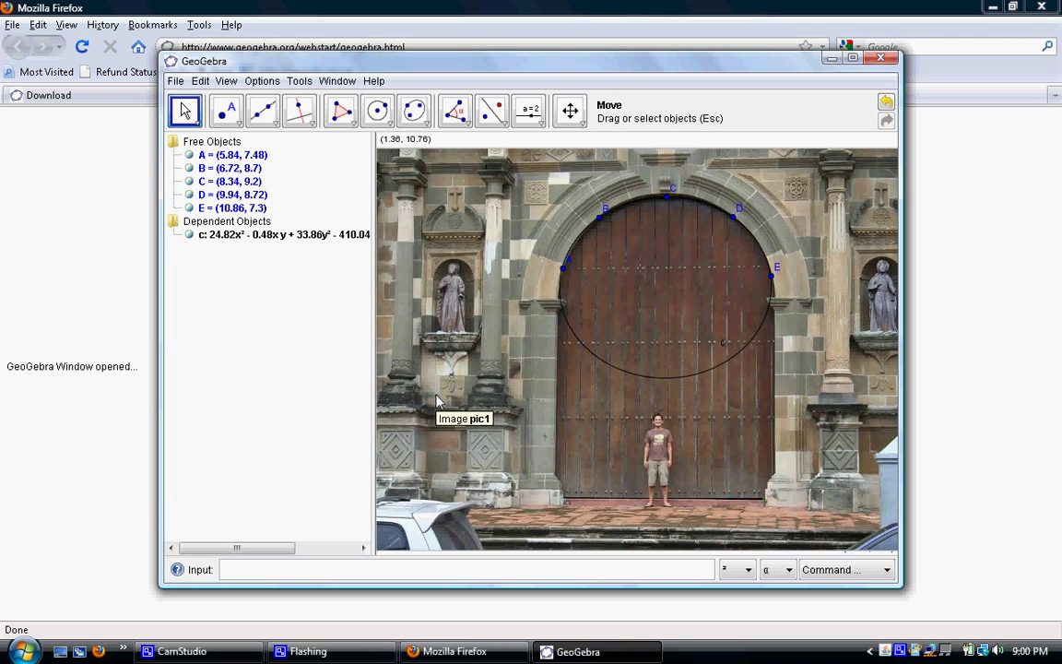
double_click(595, 361)
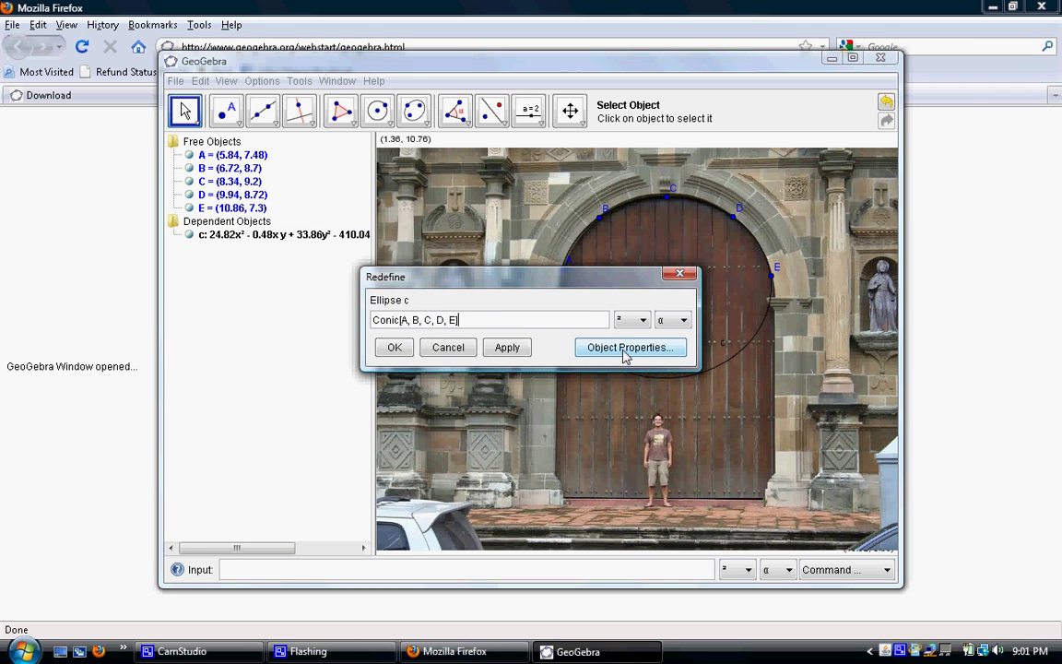
Give ellipse c a Value label, pink colour and line thickness 5
left_click(625, 356)
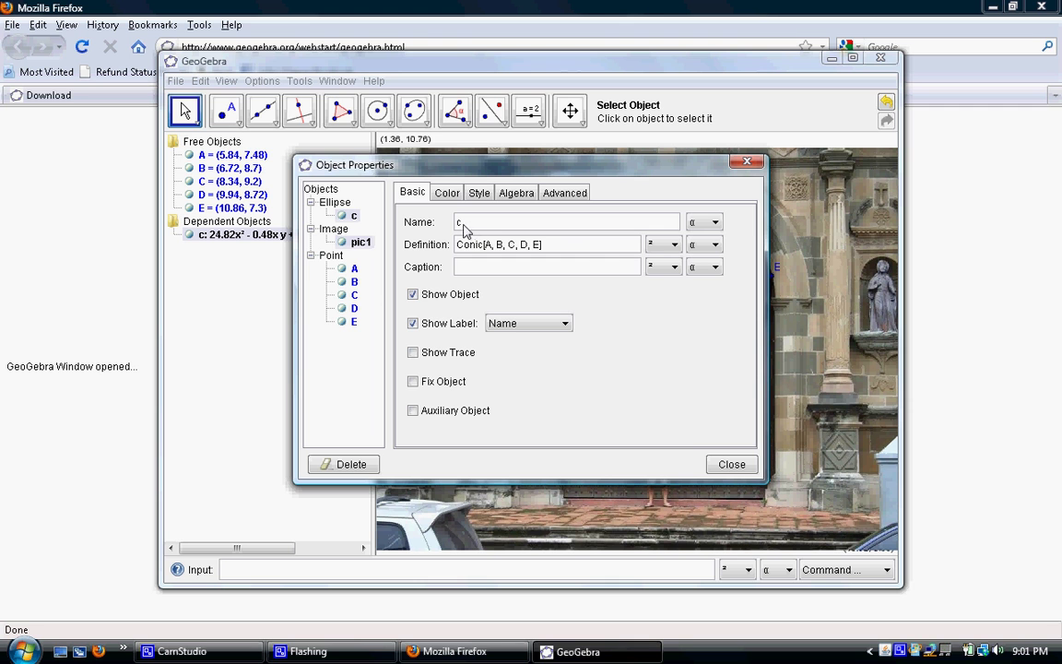
left_click(566, 325)
left_click(543, 373)
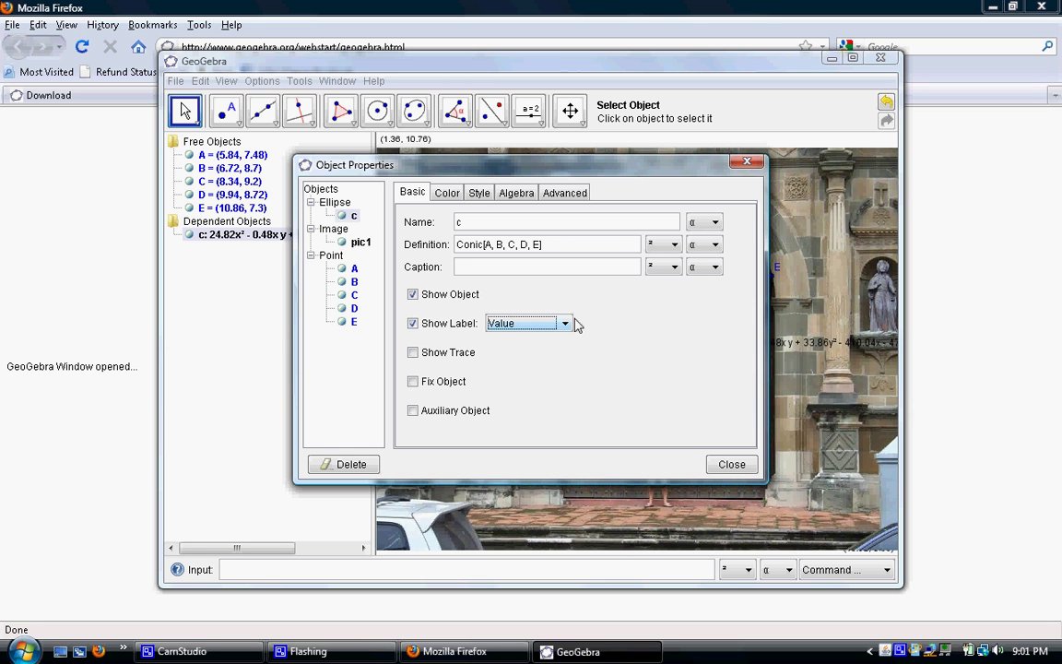
left_click(449, 193)
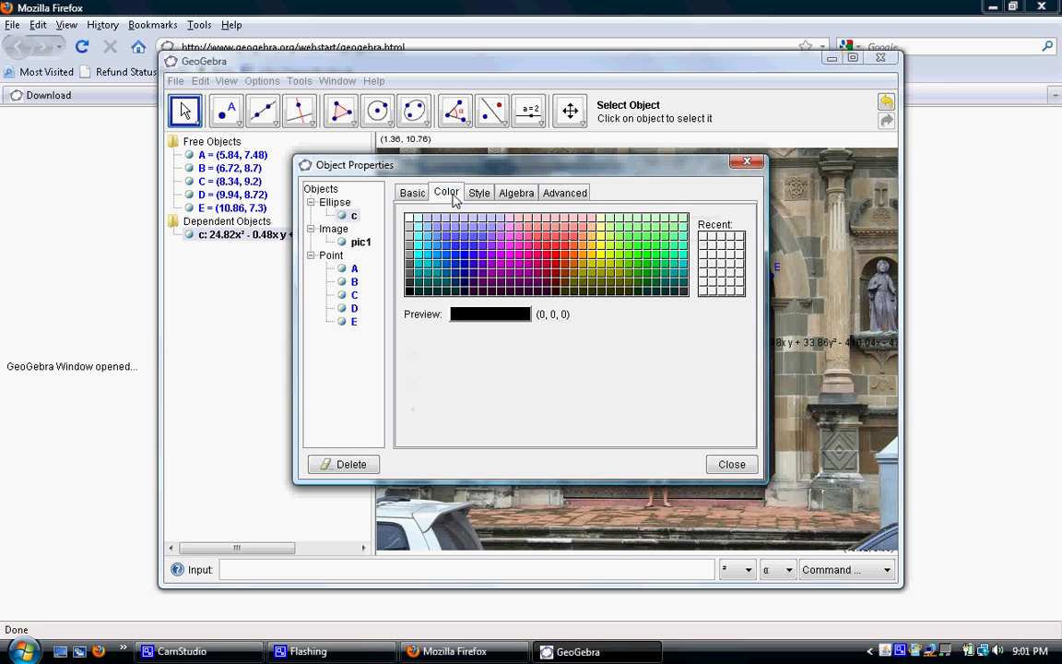
left_click(528, 247)
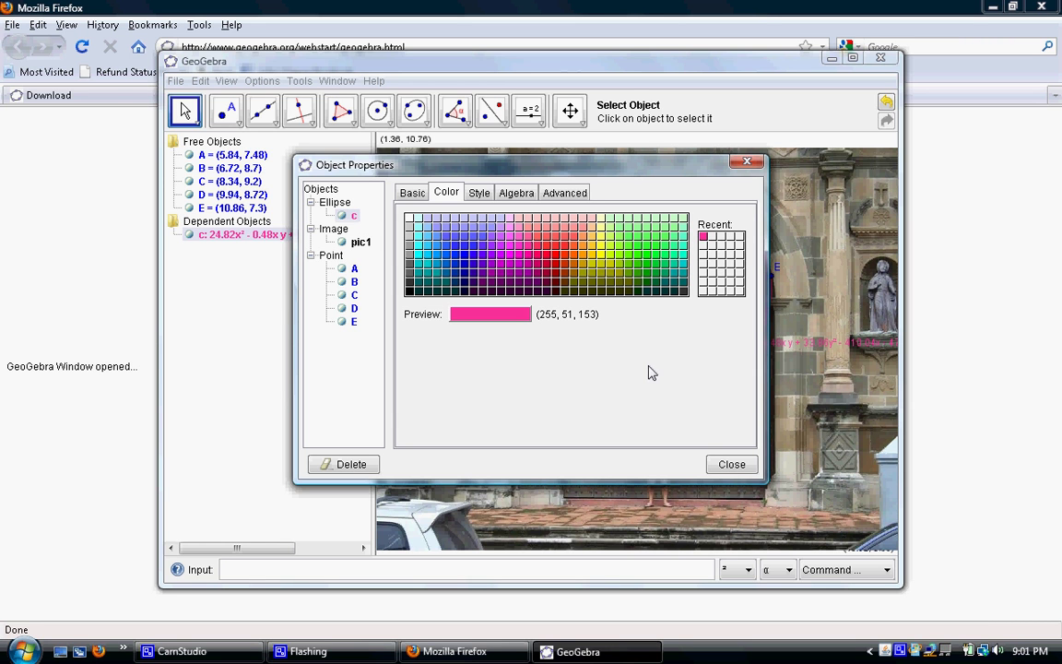
left_click(478, 194)
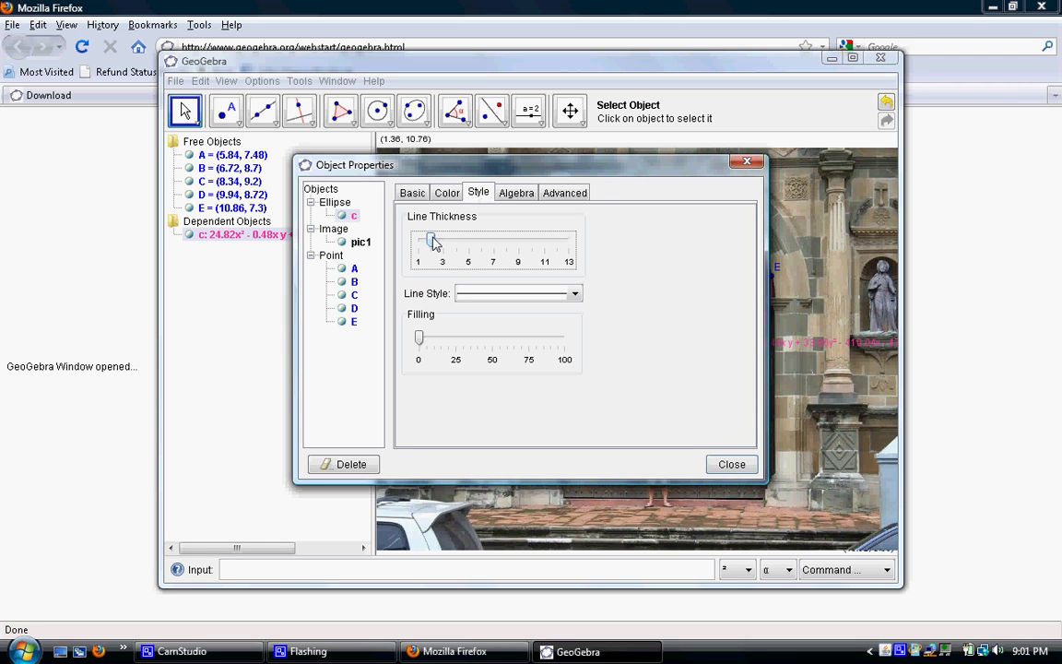
left_click_drag(442, 242, 473, 242)
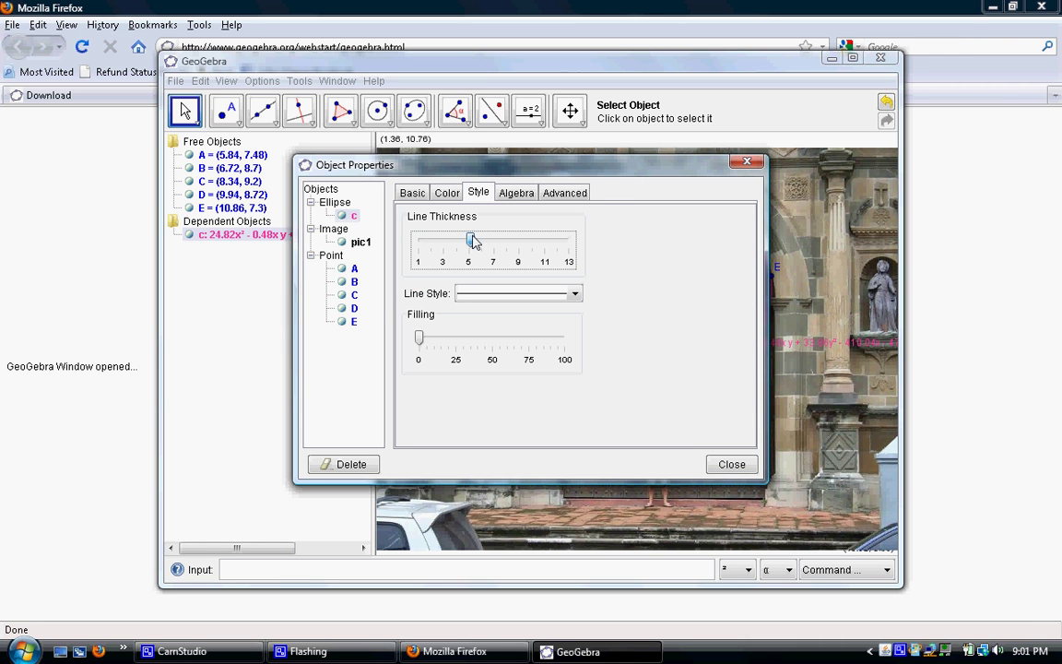
Close Object Properties, leaving the thick pink ellipse c and its equation on the arch
left_click(725, 467)
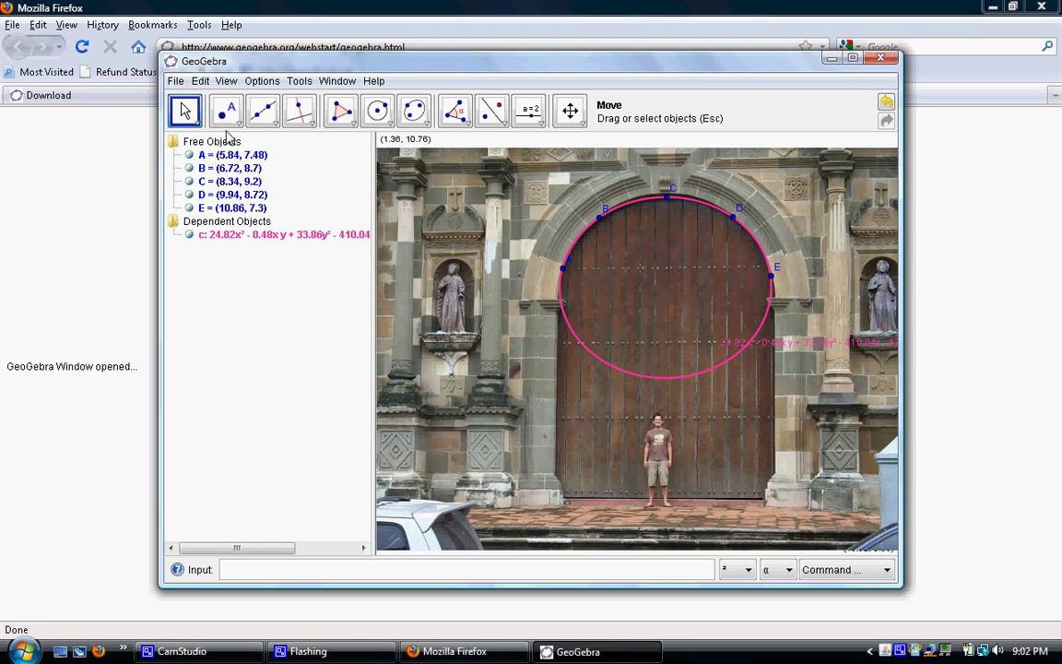
left_click(176, 82)
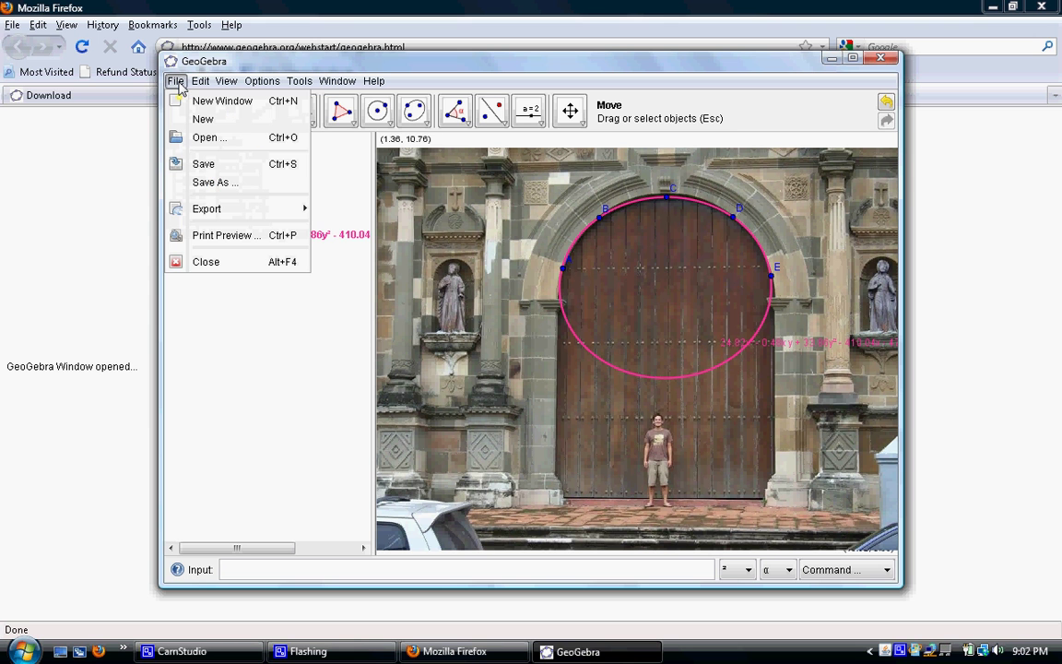
left_click(210, 238)
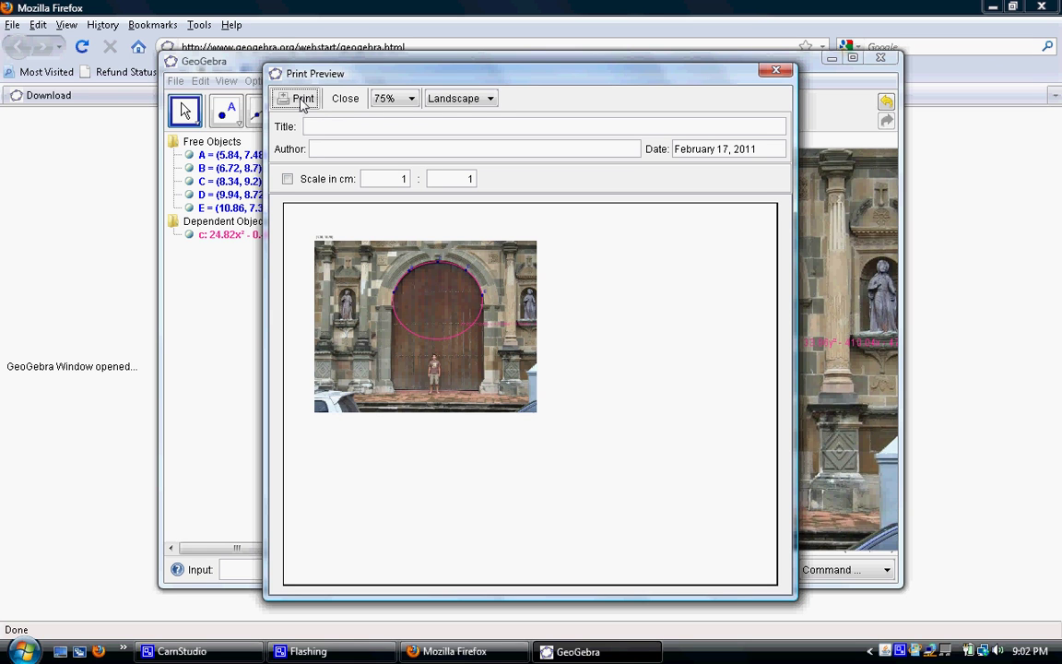
left_click(776, 70)
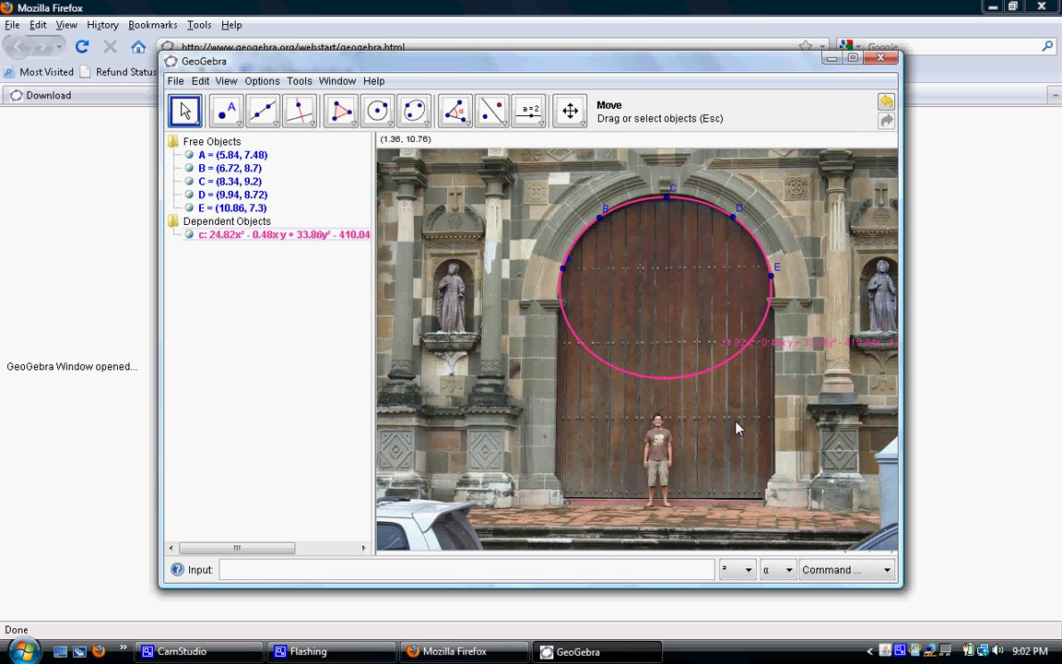